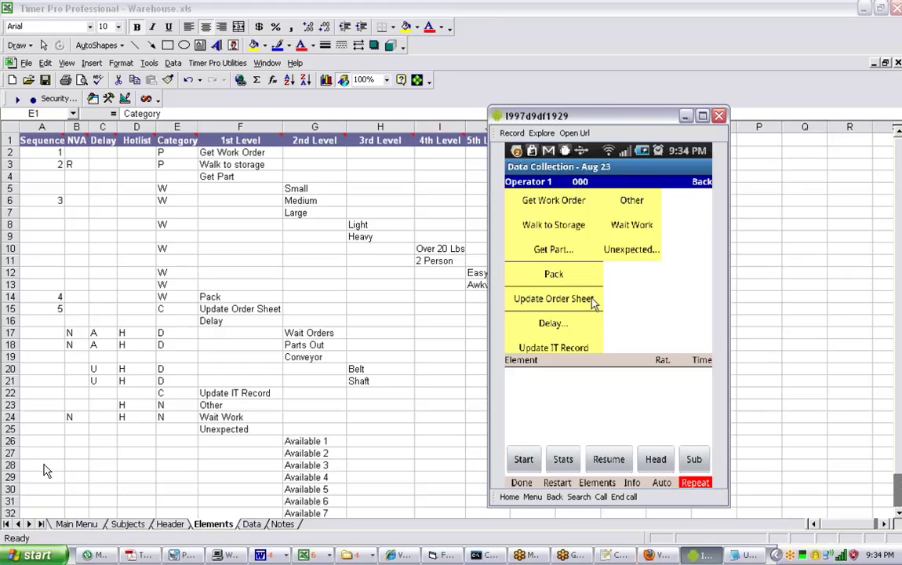
Time Operator 1 through one full cycle from Get Work Order to Update Order Sheet, continue to Walk to Storage, and stop the study
click(533, 463)
key(Return)
key(Return)
key(Return)
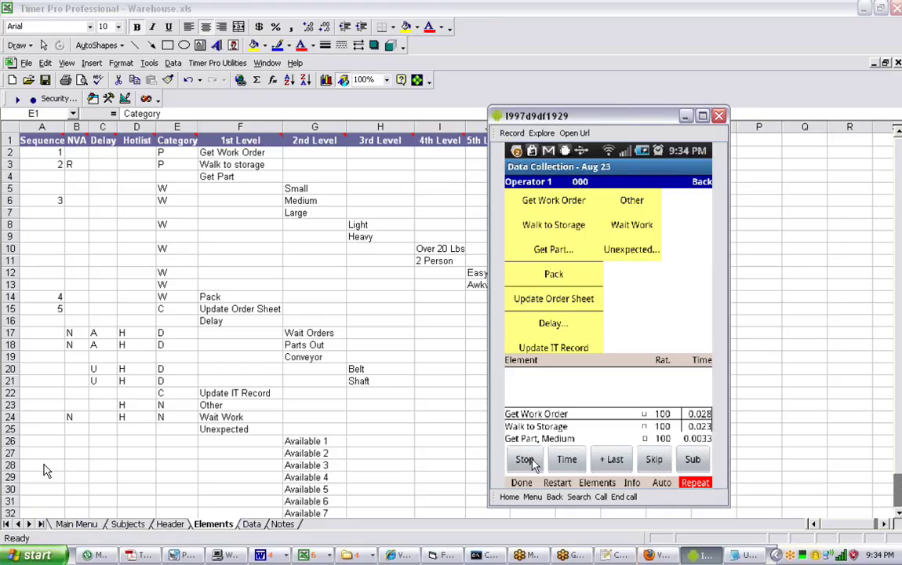
key(Return)
key(Return)
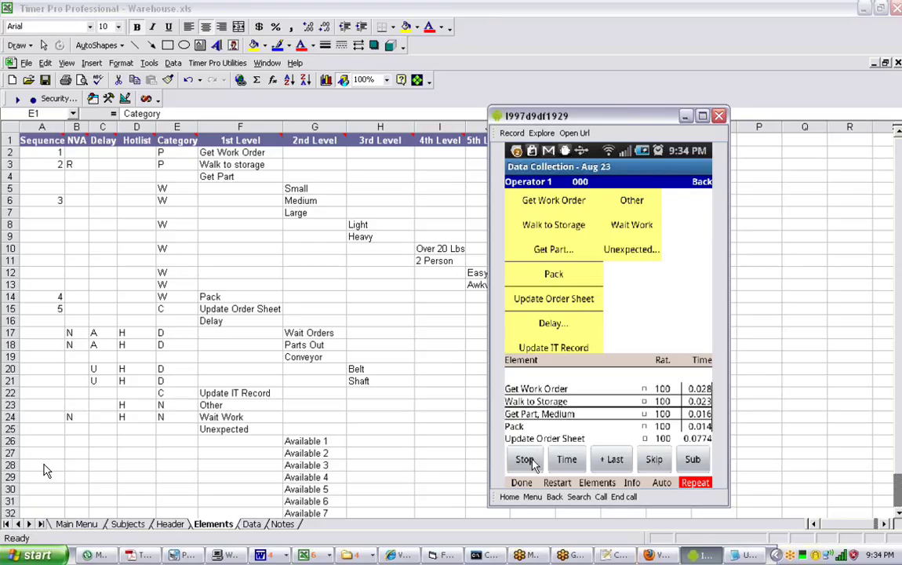
click(532, 459)
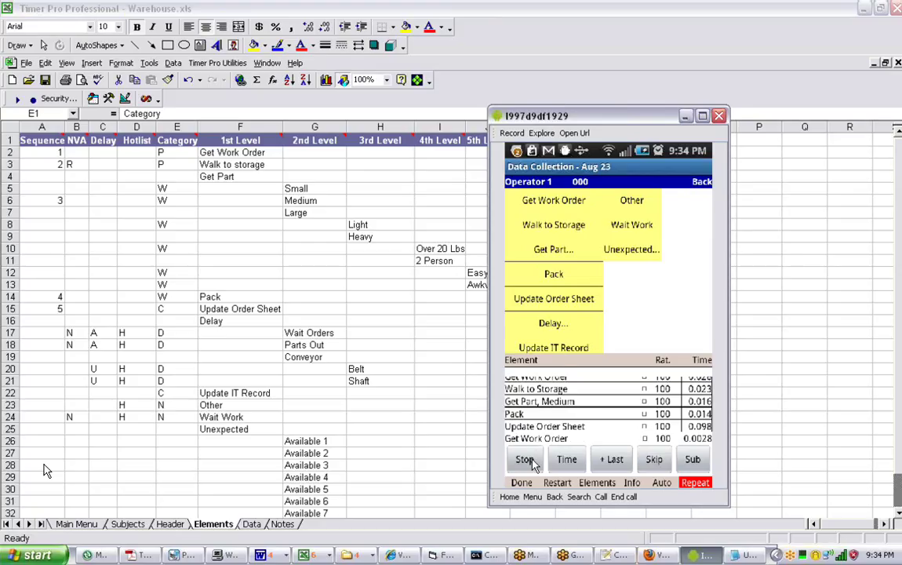
click(531, 463)
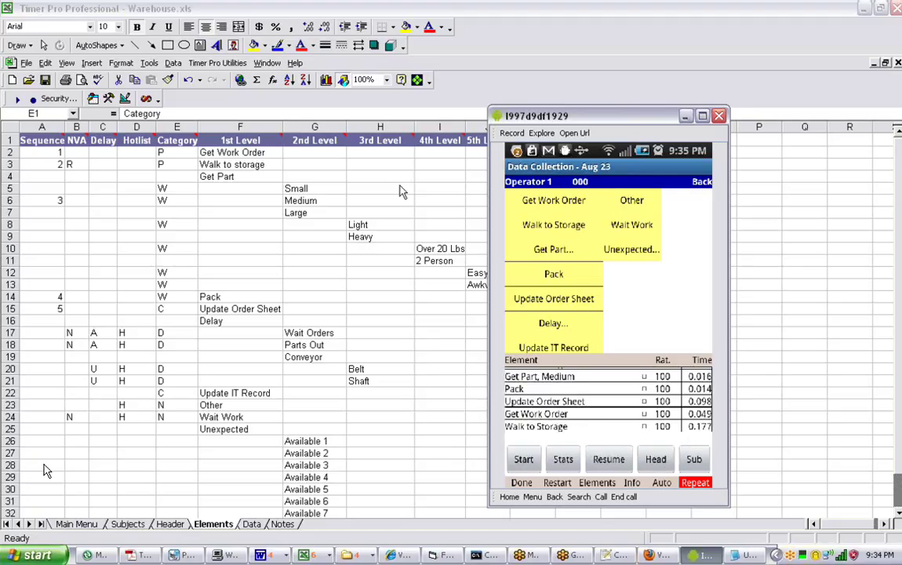
Append {c} to the Get Work Order element name in cell F2 of the Elements sheet
click(260, 177)
click(259, 152)
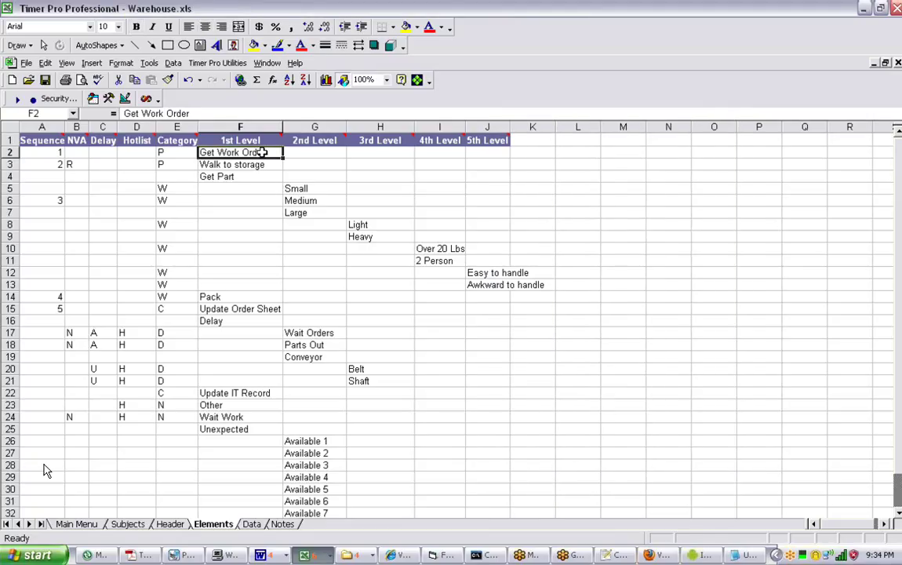
click(194, 113)
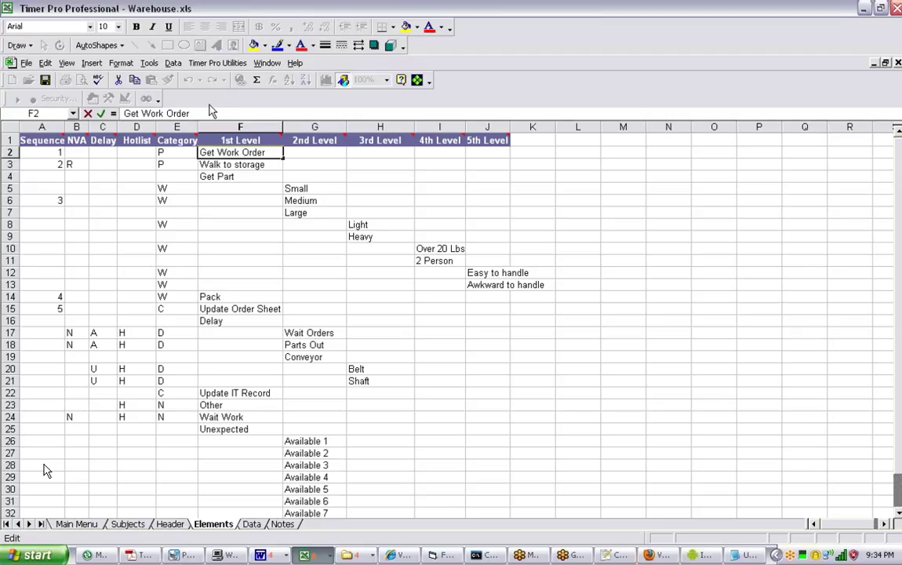
text((c))
click(235, 175)
click(221, 155)
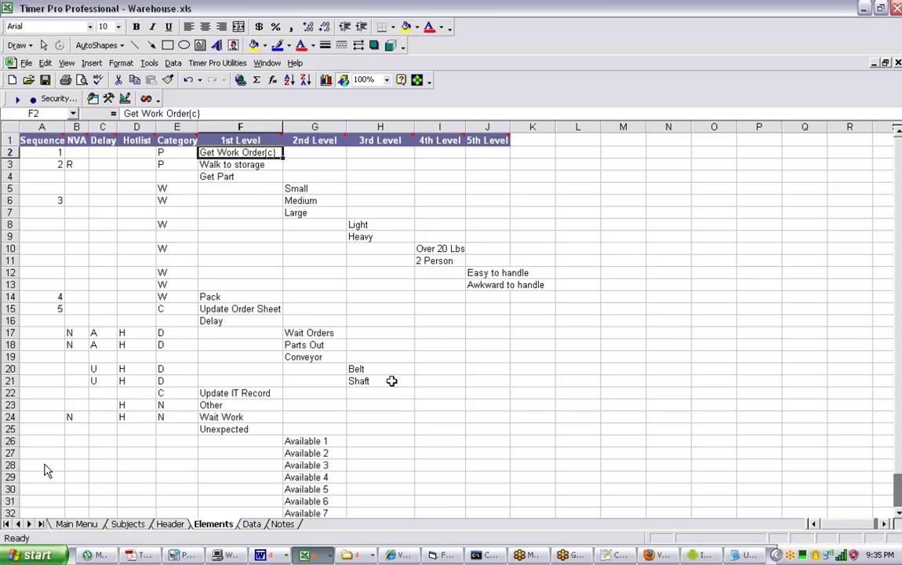
Switch to the phone window, rename the Get Work Order element as Get Work Order{c}, and return to data collection
click(701, 555)
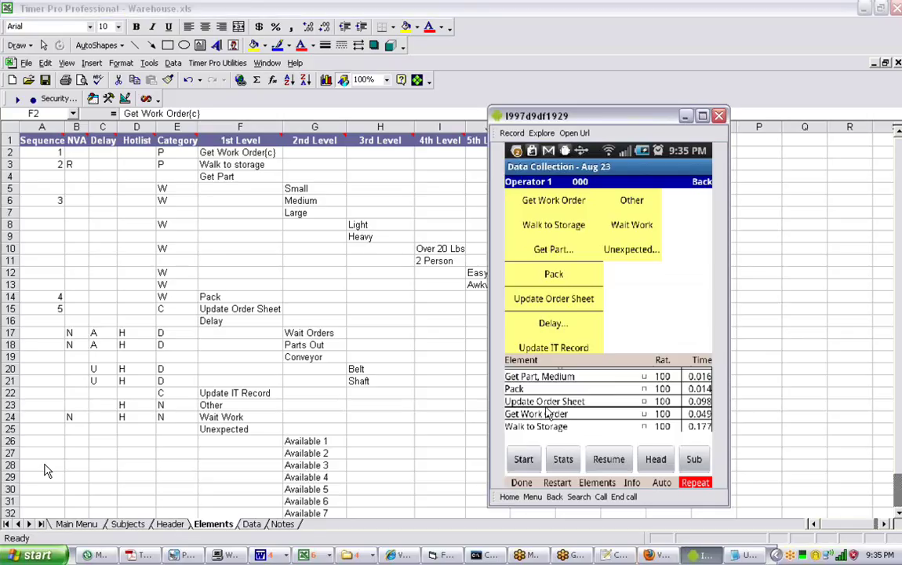
click(598, 483)
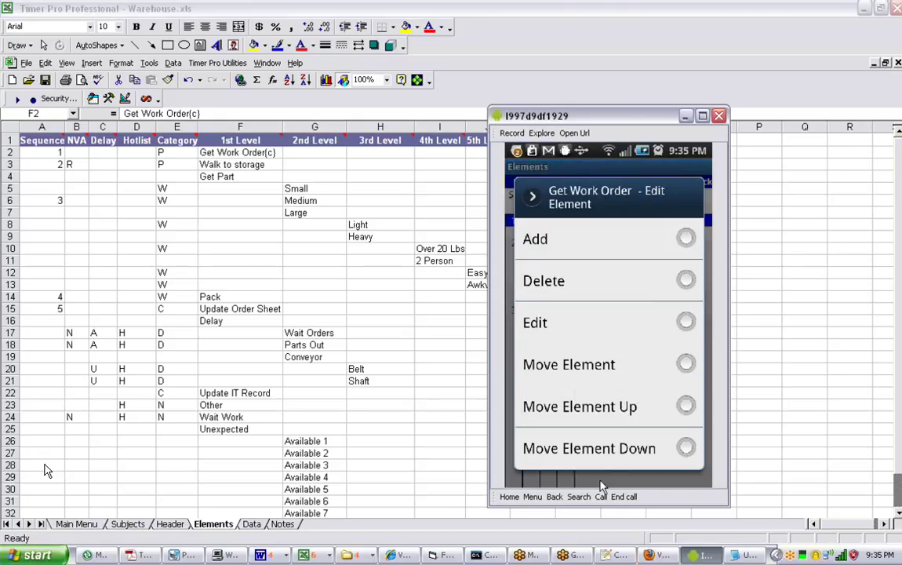
key(Return)
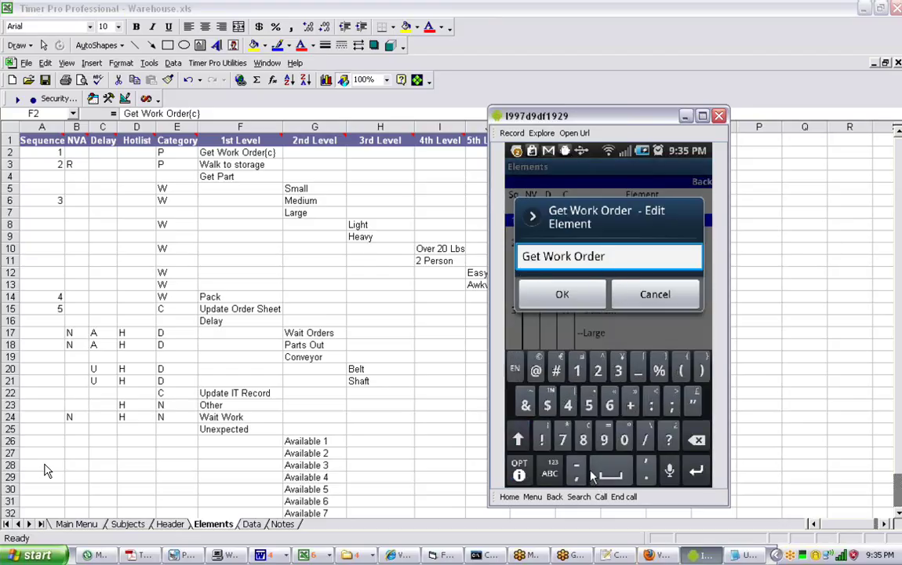
key(shift)
click(703, 373)
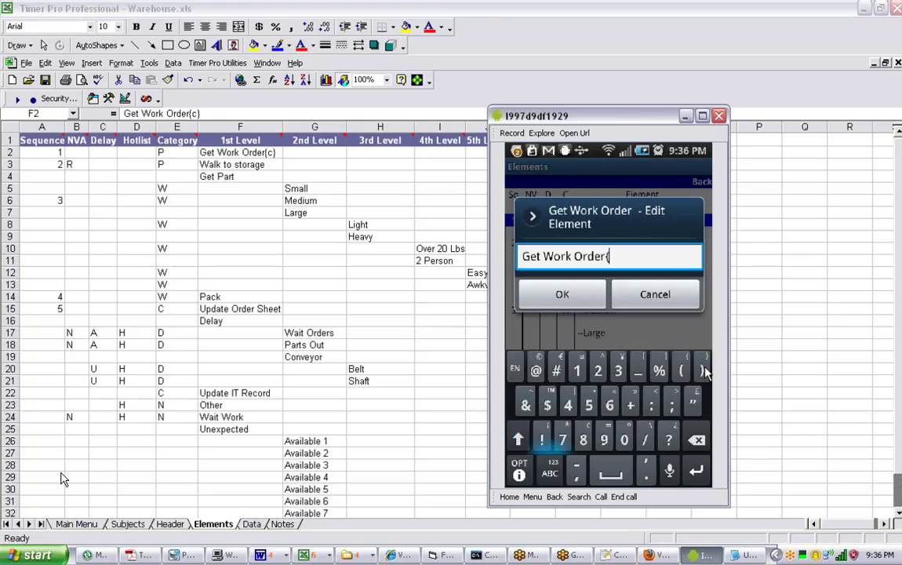
text(c)
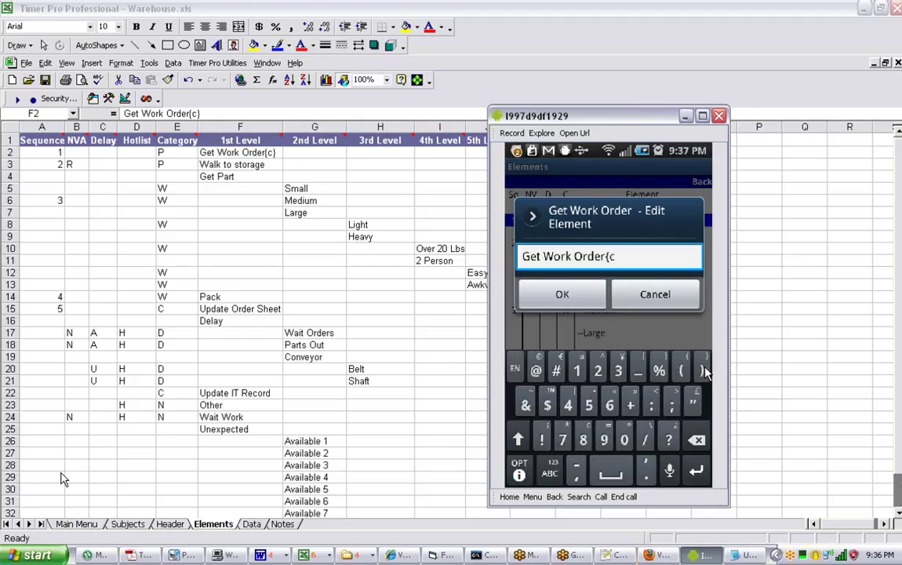
click(705, 372)
key(Return)
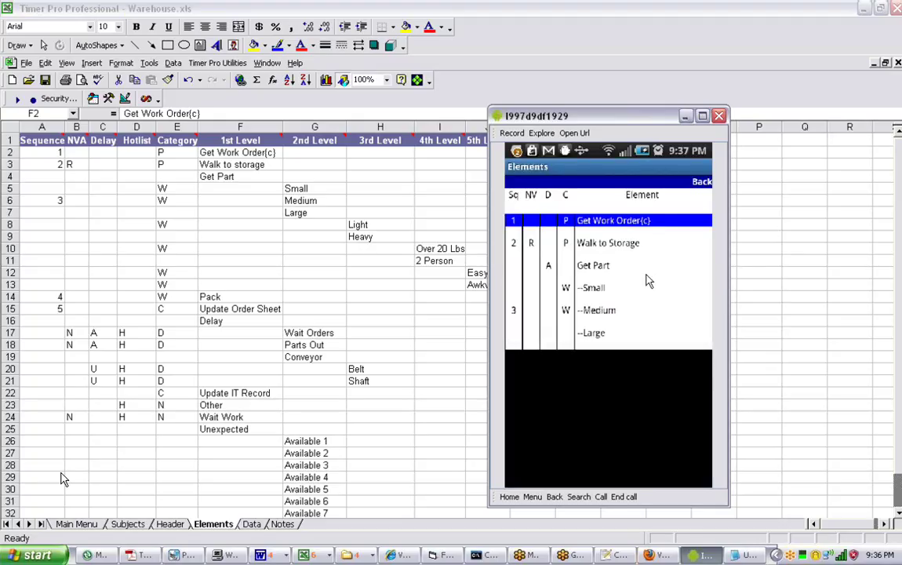
click(698, 183)
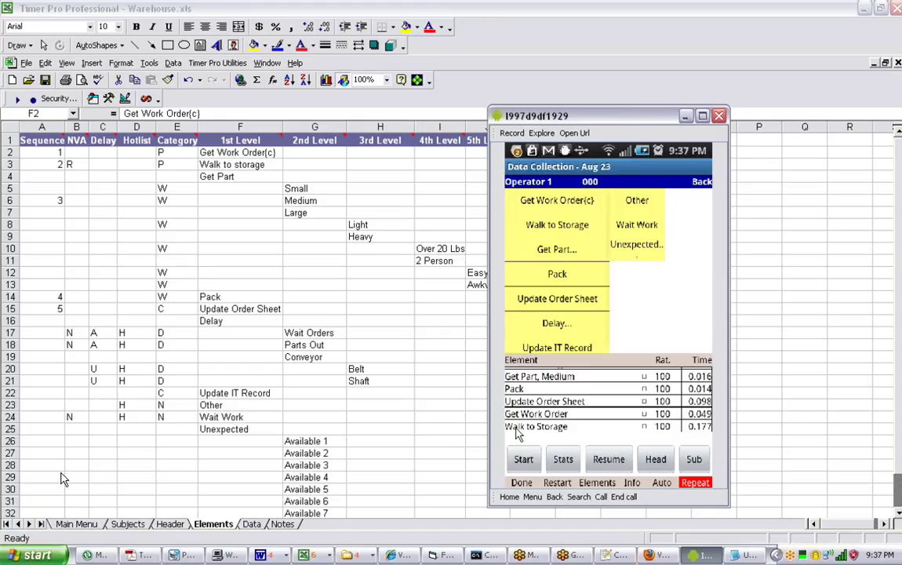
Start a new timing run for Operator 1 and time two full cycles from Get Work Order{c} through Update Order Sheet
click(523, 459)
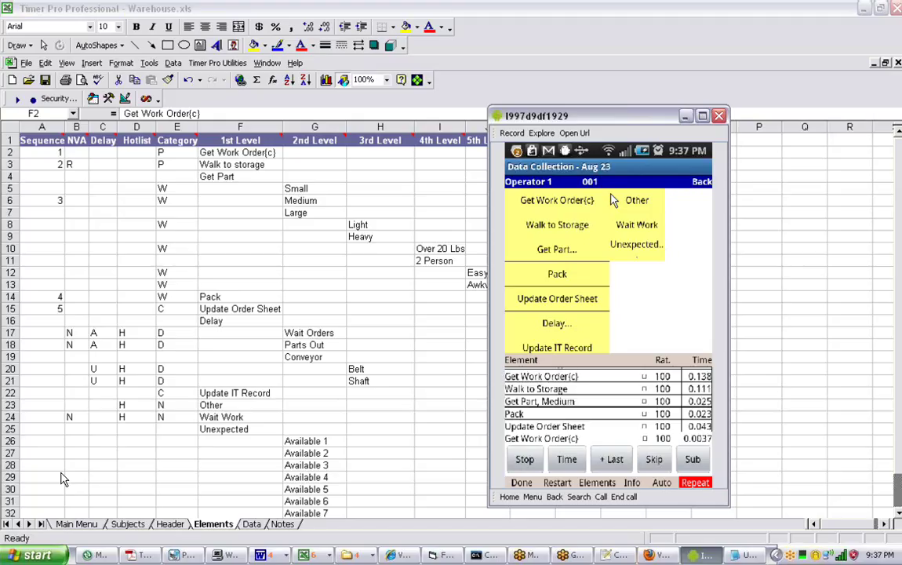
click(611, 199)
click(596, 189)
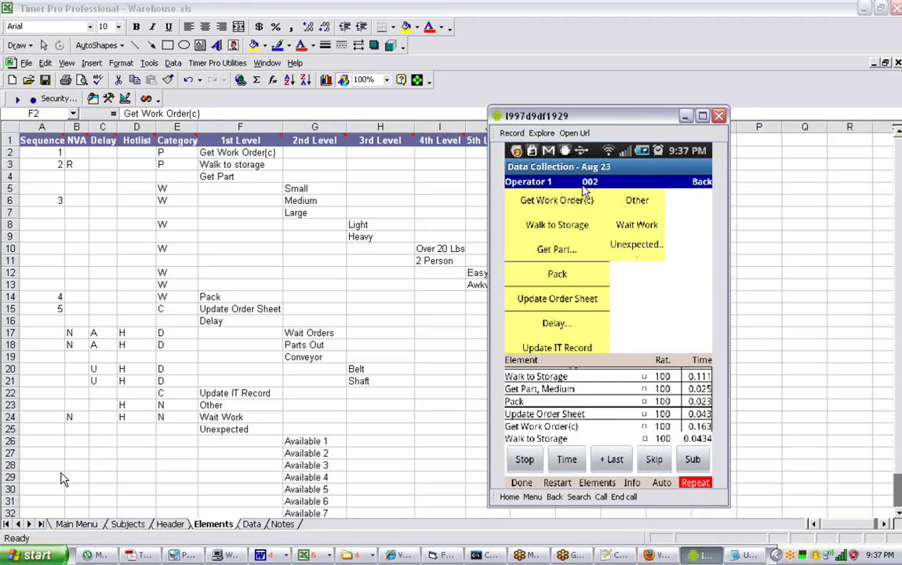
click(584, 192)
click(585, 192)
click(585, 192)
click(584, 192)
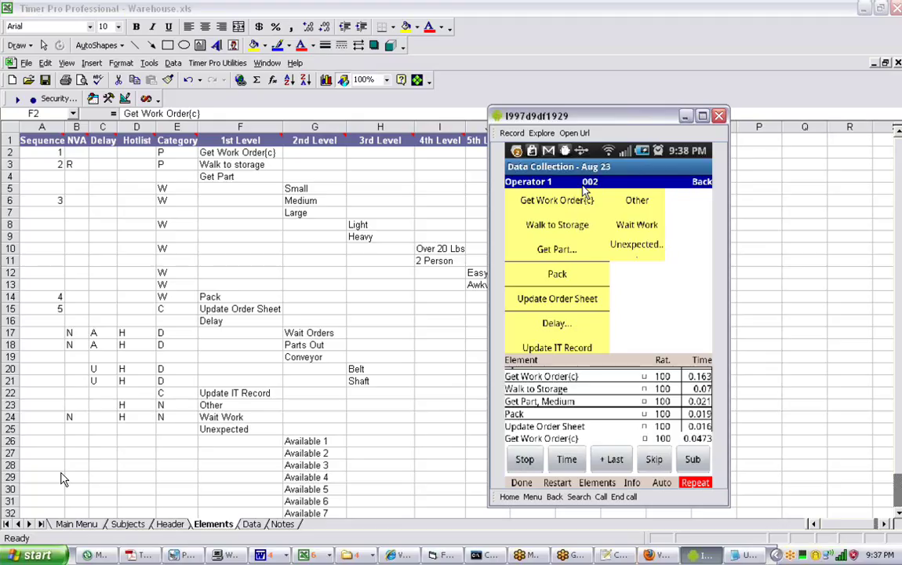
Switch data collection to Operator 2 and time its elements, starting with Get Work Order{c}
click(584, 192)
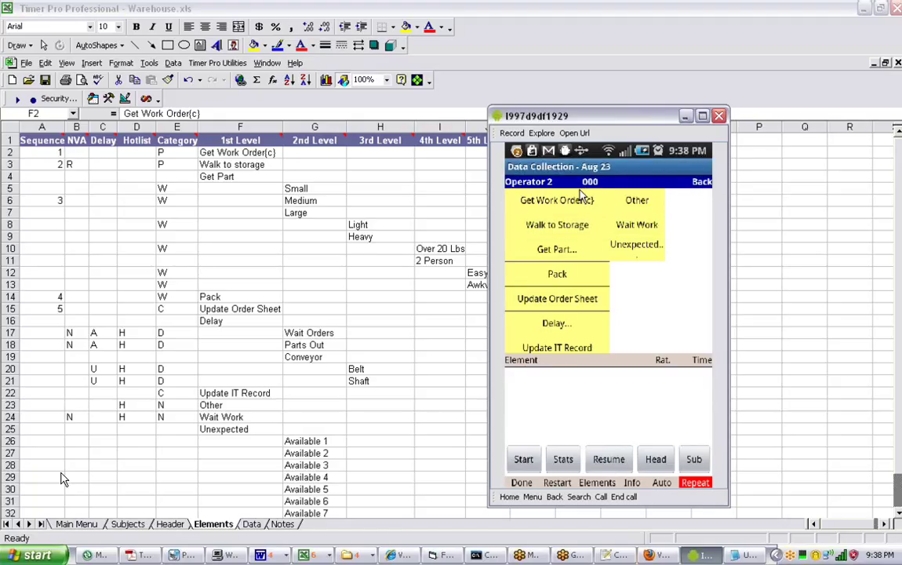
click(581, 192)
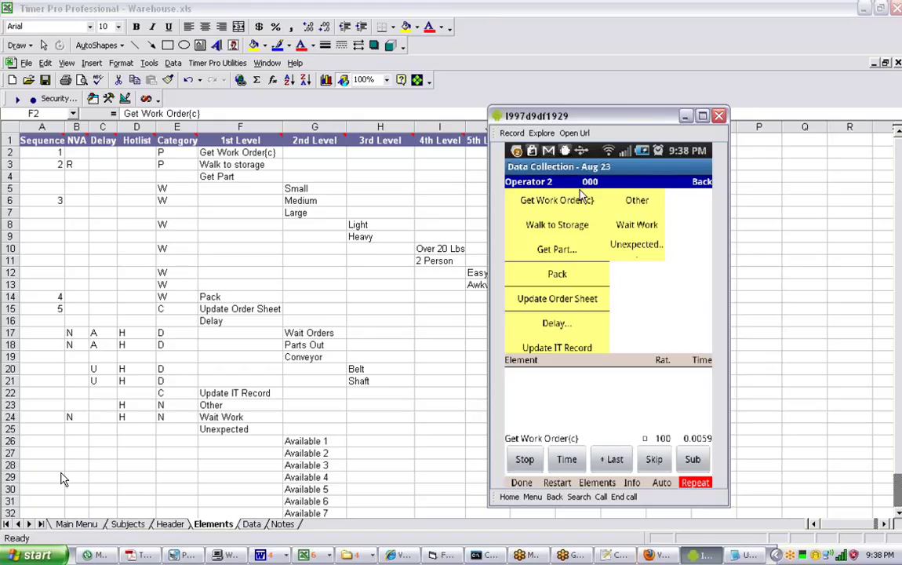
click(580, 192)
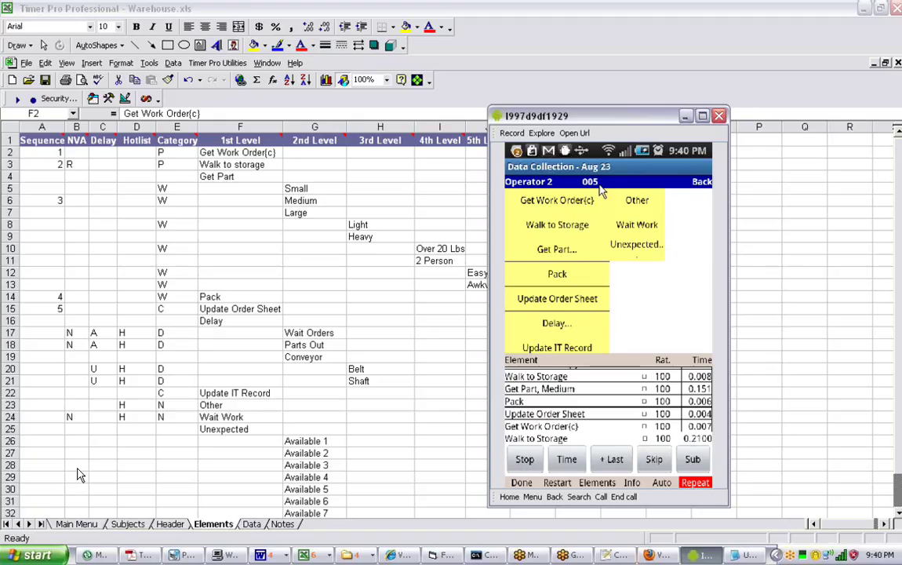
Switch data collection back to Operator 1 and open the operator selection list again
click(600, 188)
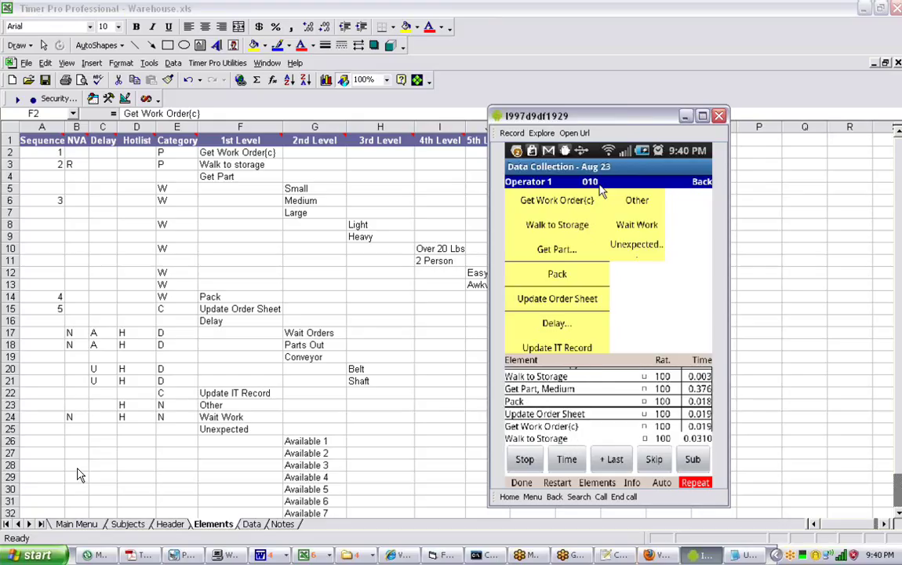
click(600, 187)
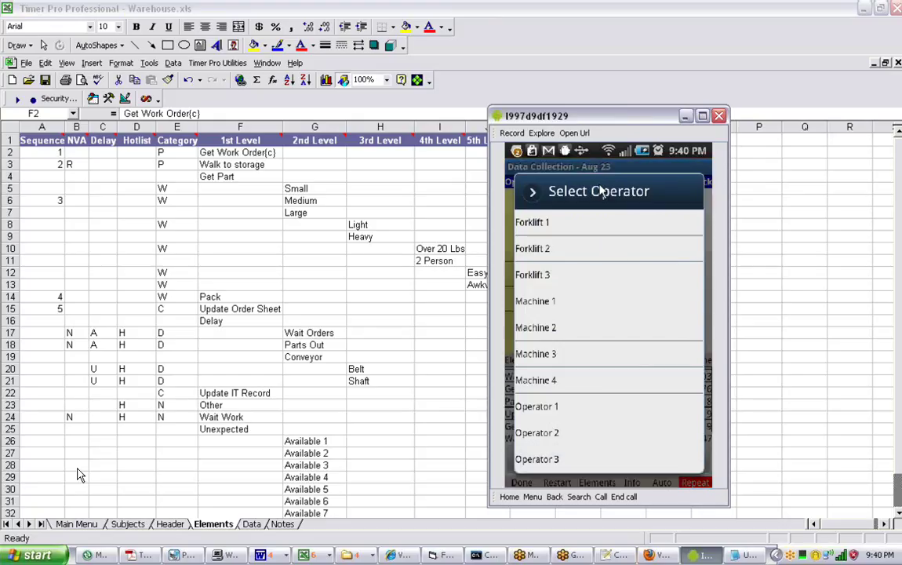